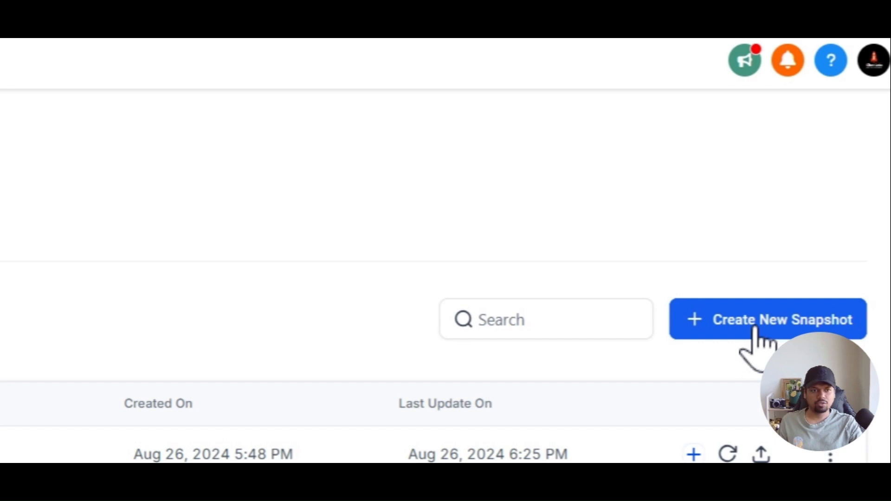
Start a new account snapshot named 'Double Opt In Snapshot'.
{"action": "left_click", "coordinate": [754, 329]}
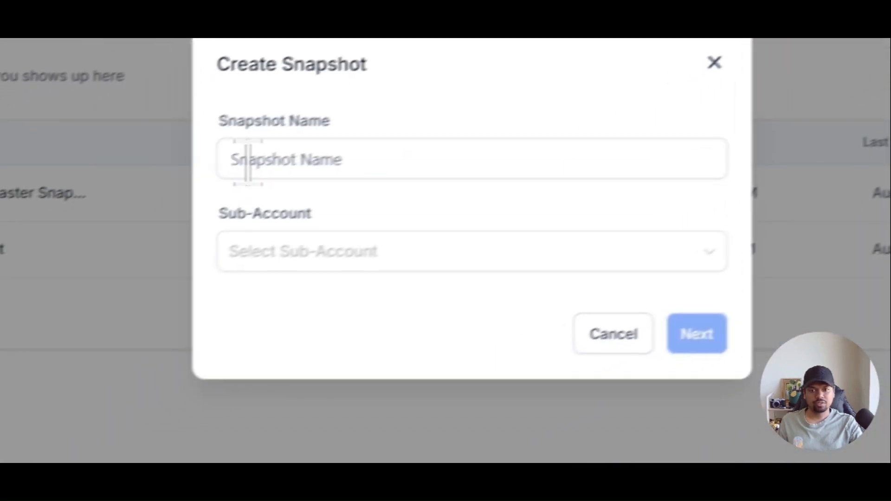
{"action": "left_click", "coordinate": [275, 154]}
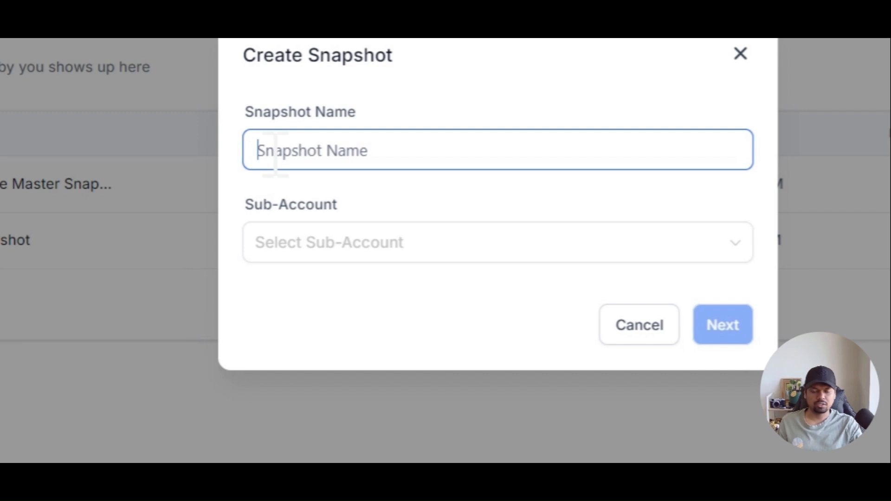
{"action": "type", "text": "Doubl"}
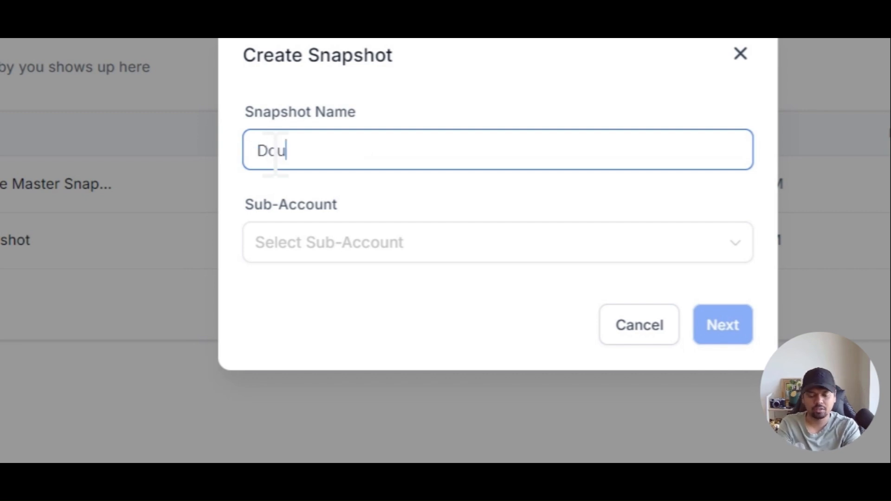
{"action": "type", "text": "e Opt In "}
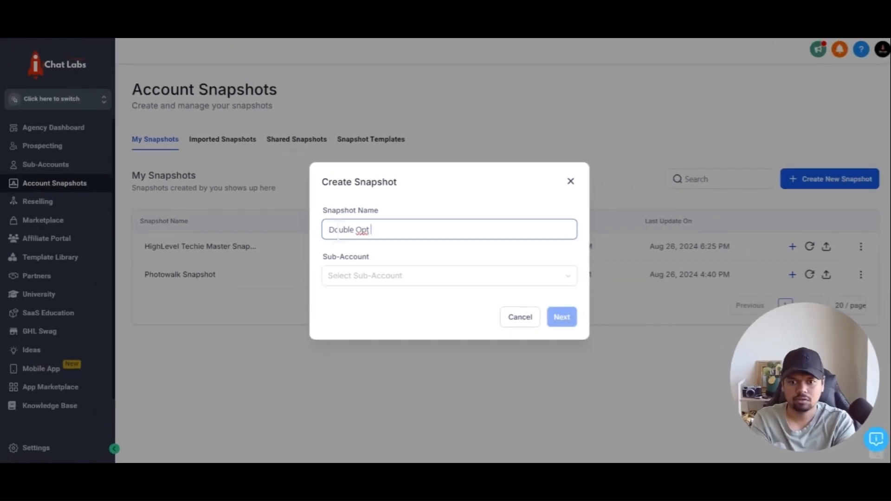
{"action": "type", "text": "Snapshot"}
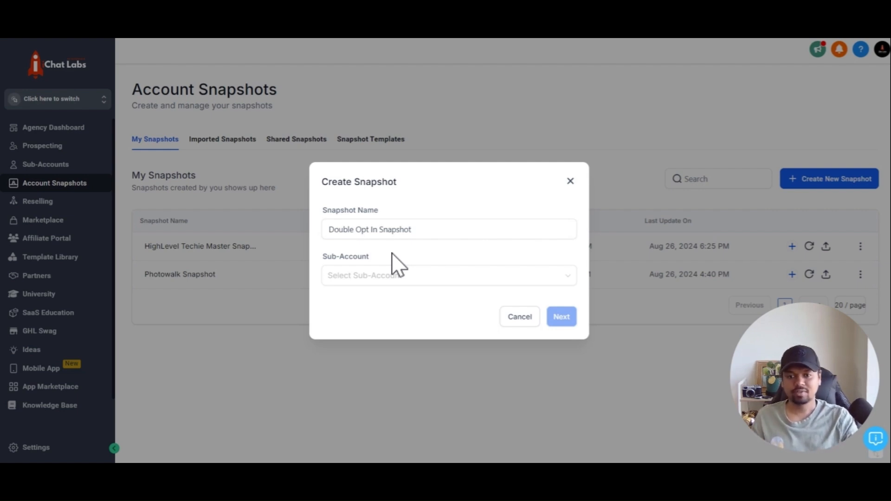
Choose HighLevel Techie as the snapshot's sub-account and continue to the assets step.
{"action": "left_click", "coordinate": [383, 275]}
{"action": "type", "text": "high"}
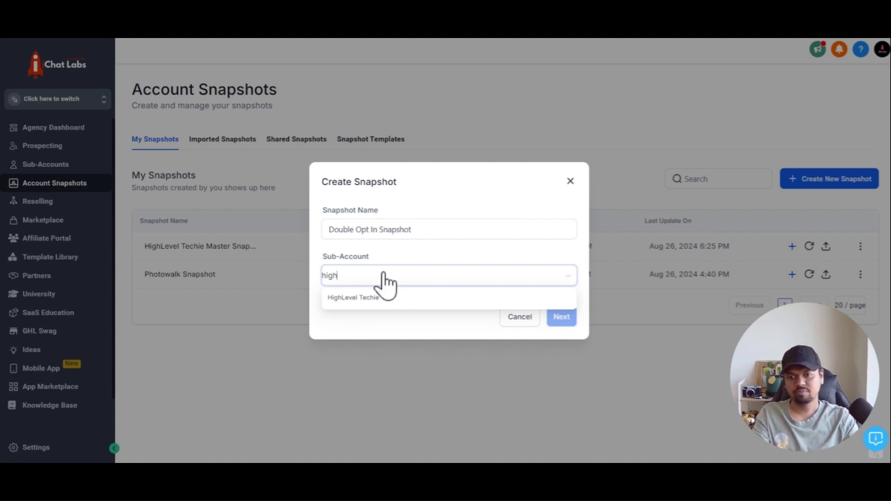
{"action": "key", "text": "Return"}
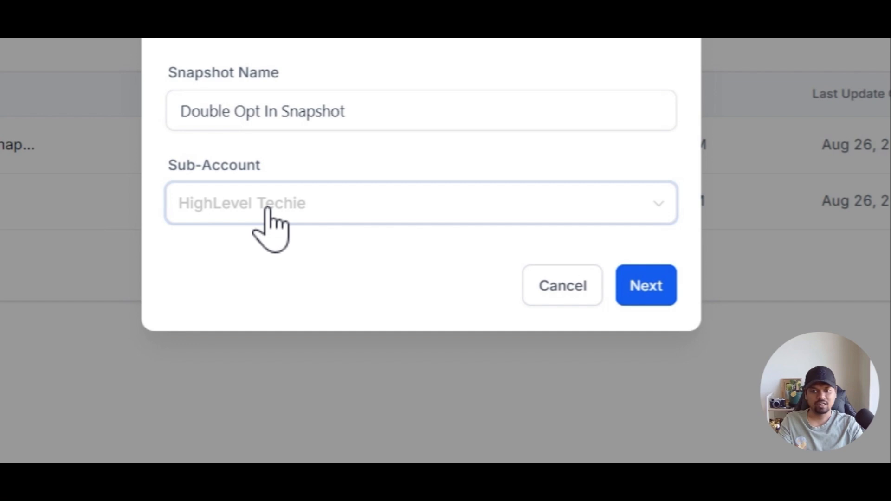
{"action": "left_click", "coordinate": [282, 259]}
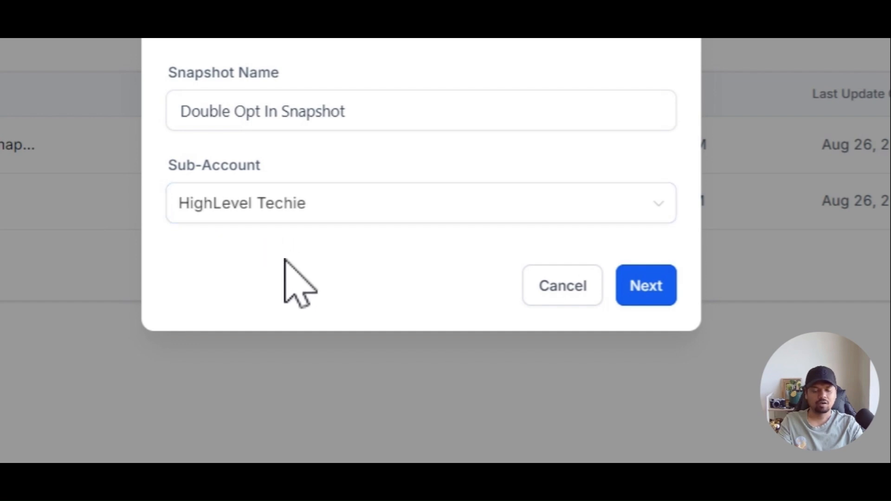
{"action": "left_click", "coordinate": [643, 288]}
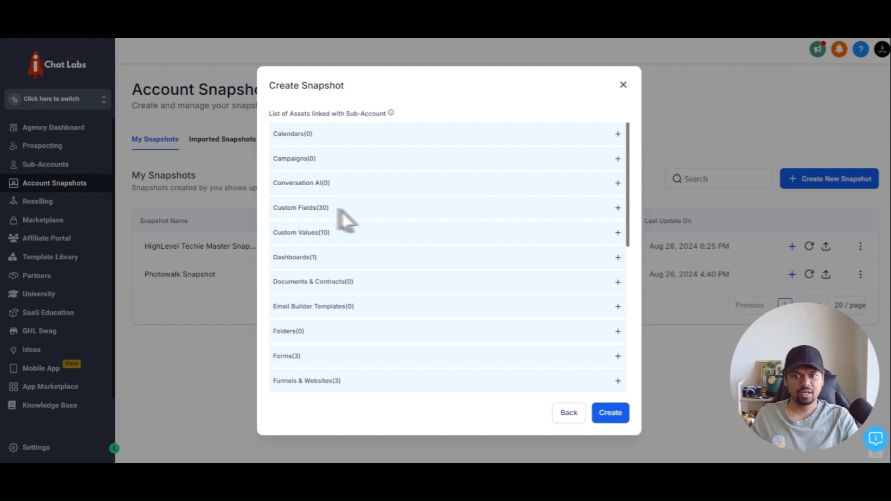
Review HighLevel Techie's assets: Custom Fields (30), Forms (3), Funnels & Websites (3), Workflow (5).
{"action": "left_click", "coordinate": [618, 207]}
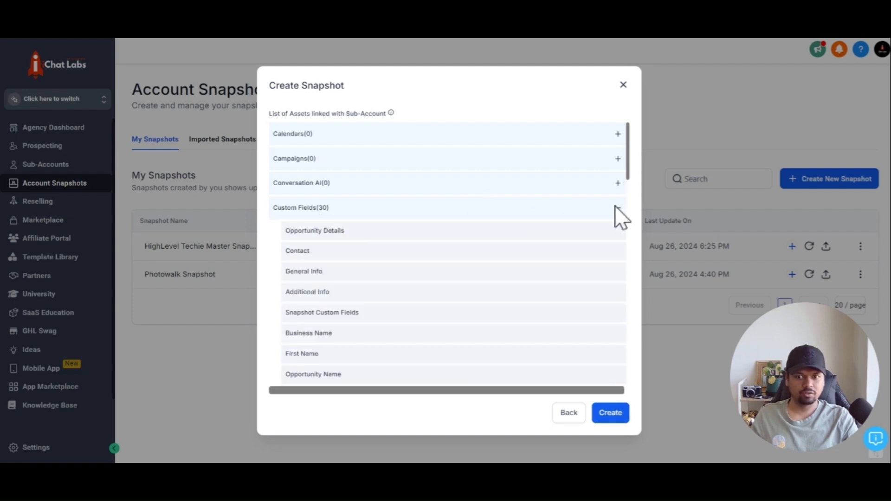
{"action": "scroll", "coordinate": [485, 279], "scroll_direction": "down", "scroll_amount": 10}
{"action": "scroll", "coordinate": [483, 279], "scroll_direction": "down", "scroll_amount": 4}
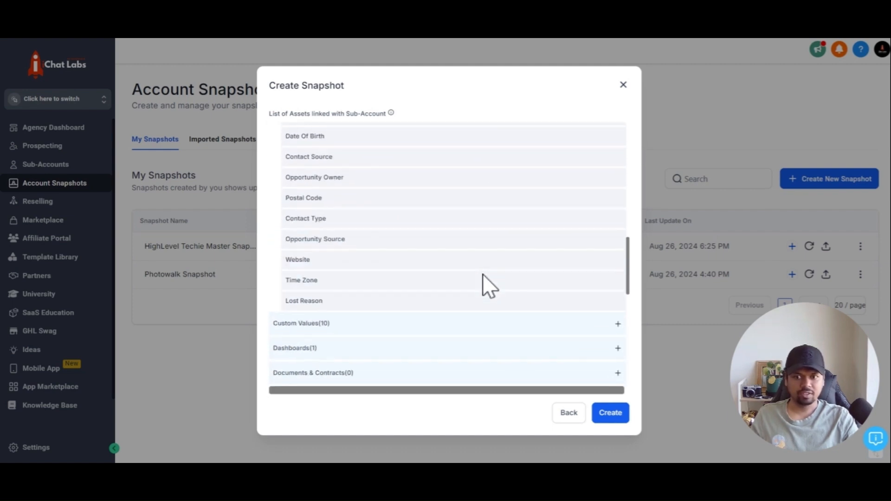
{"action": "scroll", "coordinate": [483, 281], "scroll_direction": "up", "scroll_amount": 12}
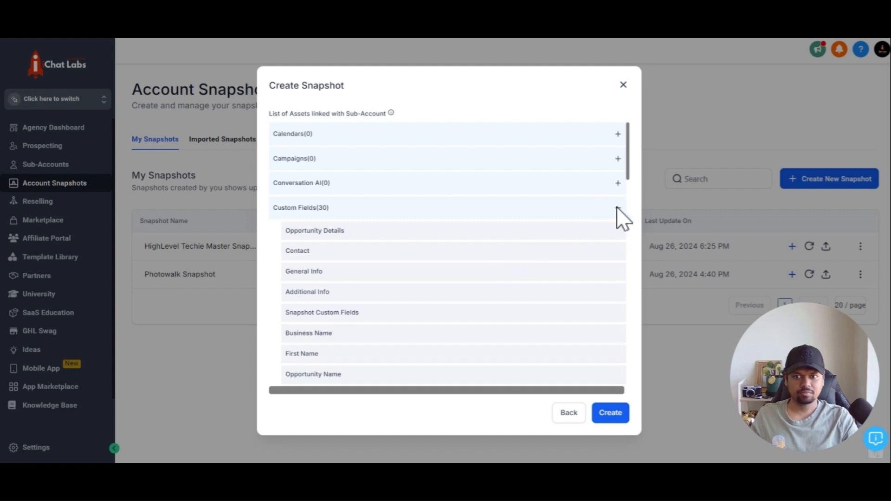
{"action": "left_click", "coordinate": [618, 207]}
{"action": "left_click", "coordinate": [525, 253]}
{"action": "scroll", "coordinate": [371, 260], "scroll_direction": "down", "scroll_amount": 2}
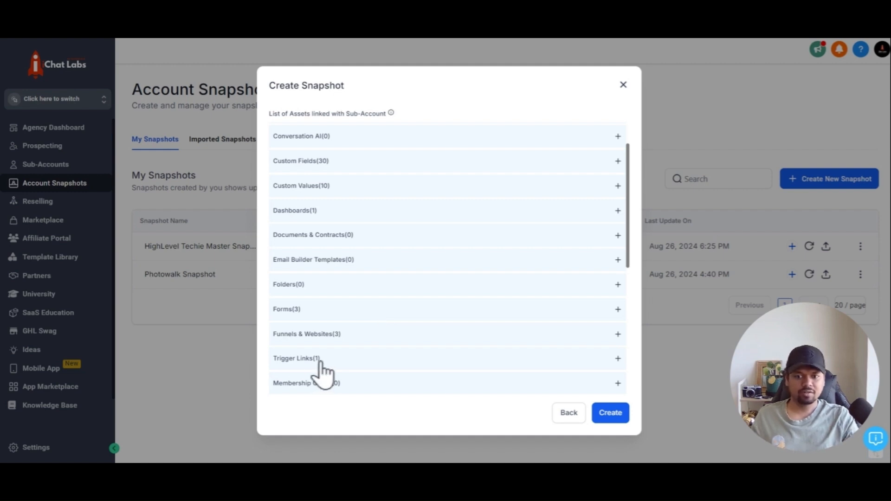
{"action": "scroll", "coordinate": [320, 364], "scroll_direction": "down", "scroll_amount": 8}
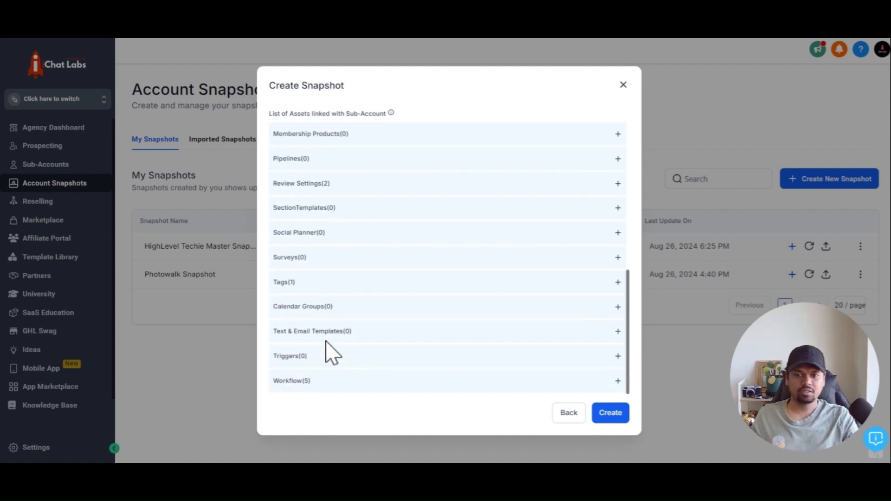
{"action": "scroll", "coordinate": [328, 354], "scroll_direction": "up", "scroll_amount": 10}
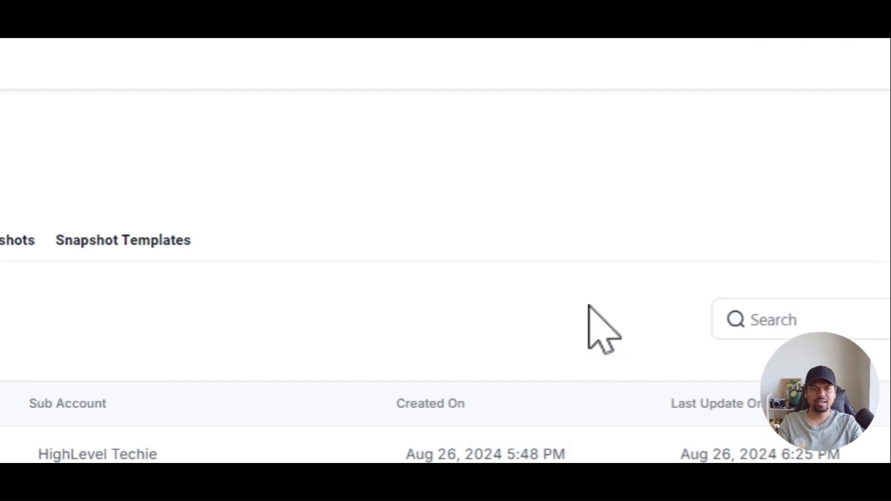
Create snapshot 'Snapshot01 | Auto Update Custom Value Snapshot' from sub-account Z-Snapshot01 | Auto Update Waitlist.
{"action": "left_click", "coordinate": [767, 327]}
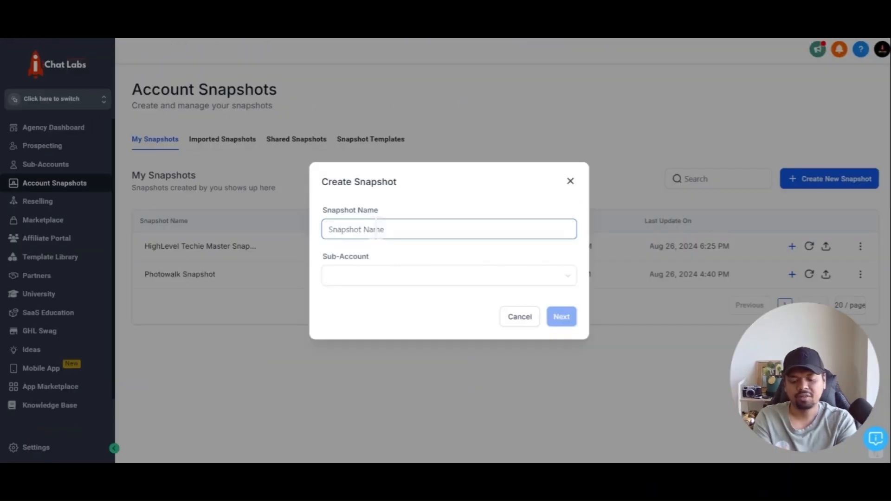
{"action": "type", "text": "Snapshot"}
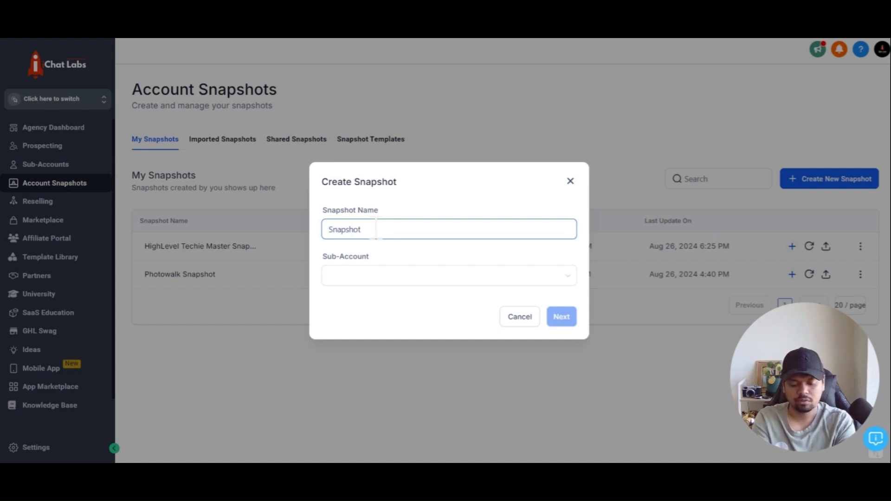
{"action": "type", "text": "01 | Auto Update Custom Value"}
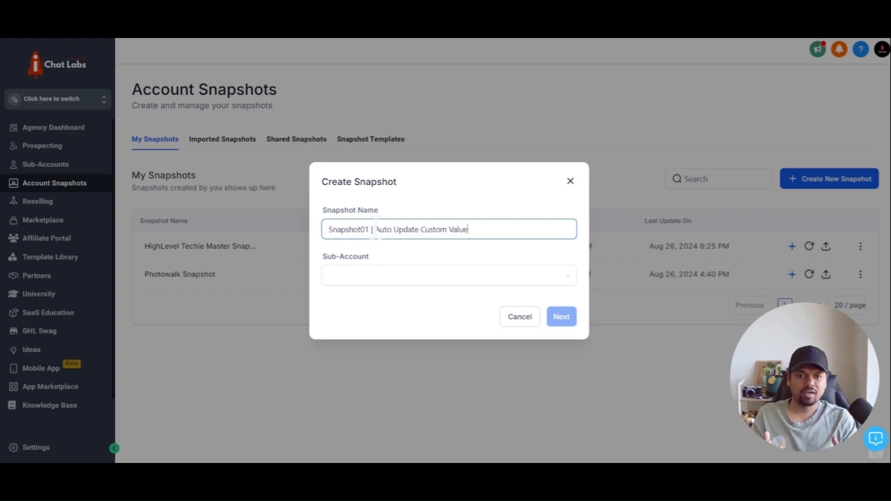
{"action": "type", "text": " Snapshot"}
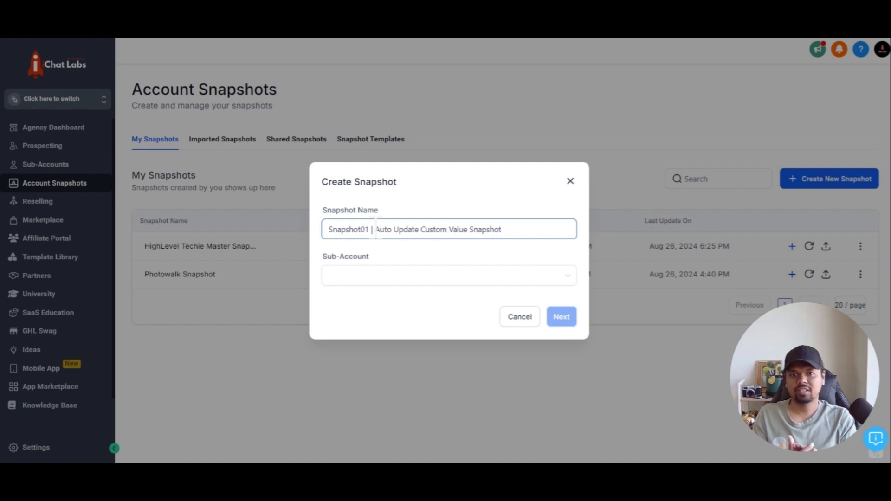
{"action": "left_click", "coordinate": [381, 275]}
{"action": "type", "text": "z"}
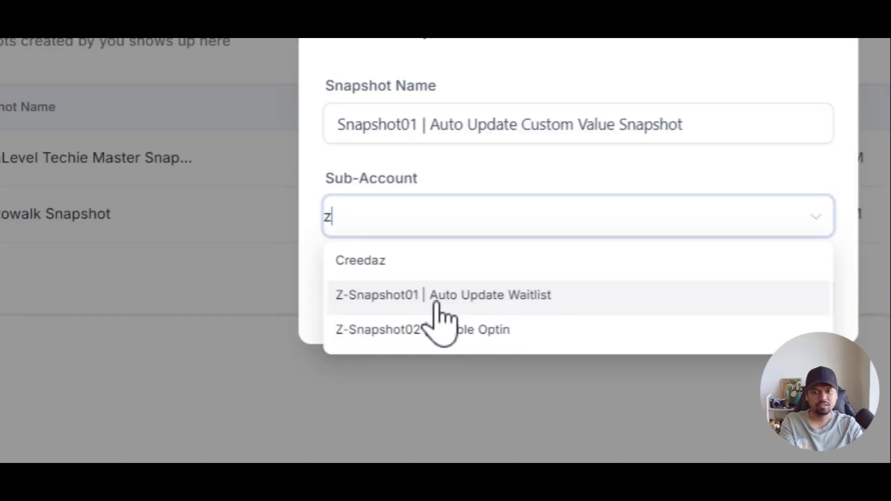
{"action": "left_click", "coordinate": [437, 298]}
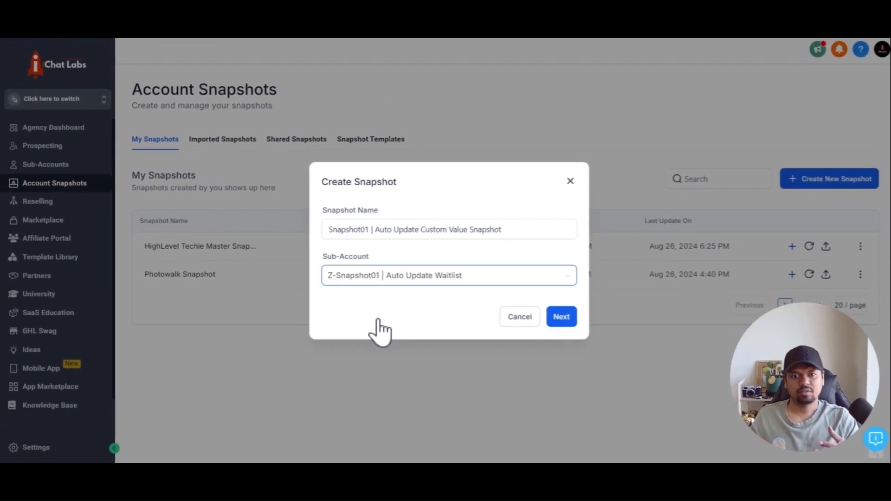
{"action": "left_click", "coordinate": [562, 320]}
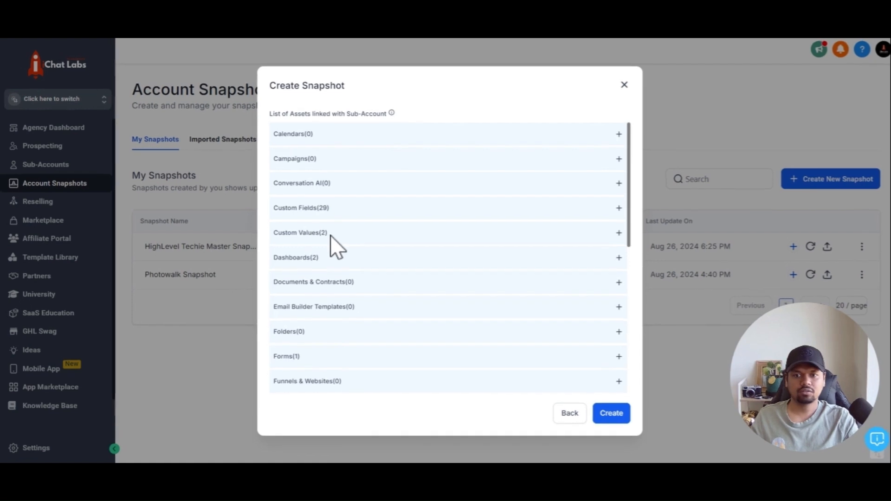
Check the Workflow (2) assets, create the snapshot, and leave via the sidebar.
{"action": "scroll", "coordinate": [367, 249], "scroll_direction": "down", "scroll_amount": 2}
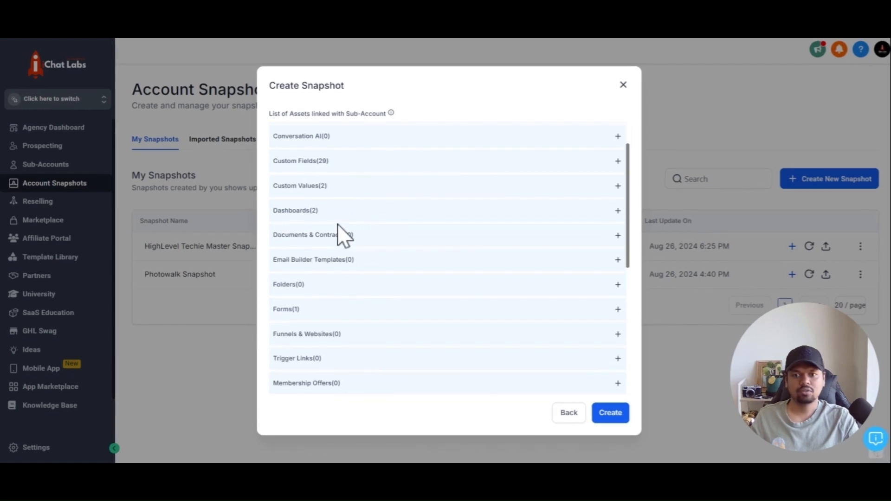
{"action": "scroll", "coordinate": [343, 235], "scroll_direction": "down", "scroll_amount": 6}
{"action": "left_click", "coordinate": [330, 381]}
{"action": "scroll", "coordinate": [366, 353], "scroll_direction": "down", "scroll_amount": 1}
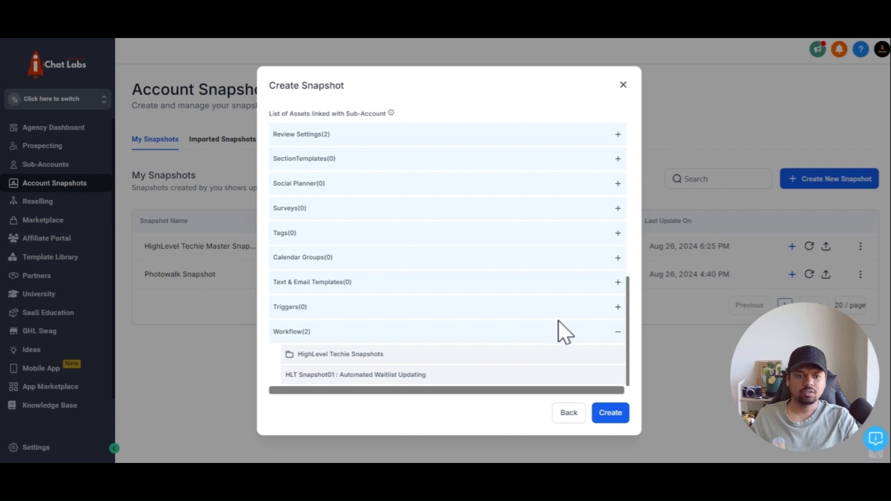
{"action": "left_click", "coordinate": [615, 417]}
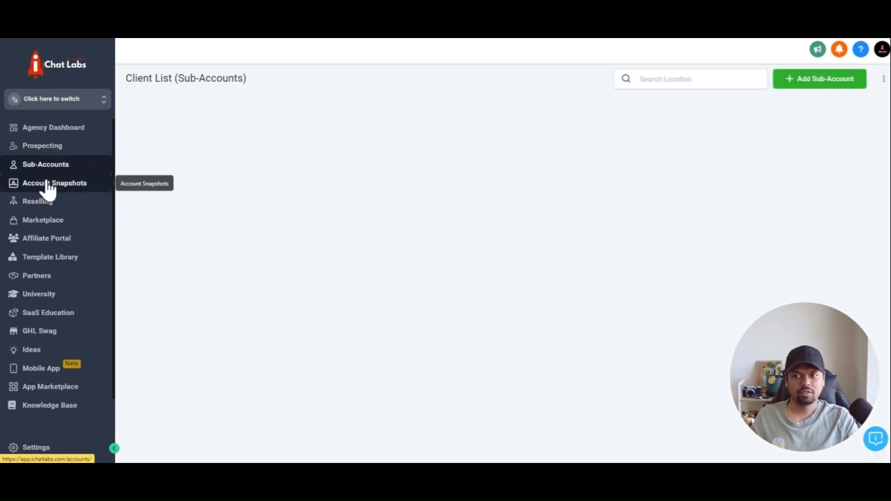
{"action": "left_click", "coordinate": [48, 183]}
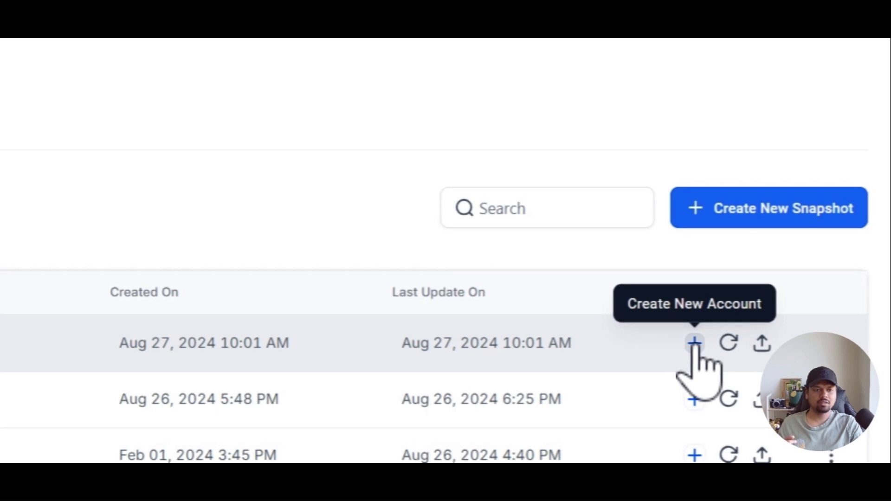
Create a new sub-account from the Snapshot01 snapshot on the first row.
{"action": "left_click", "coordinate": [693, 343]}
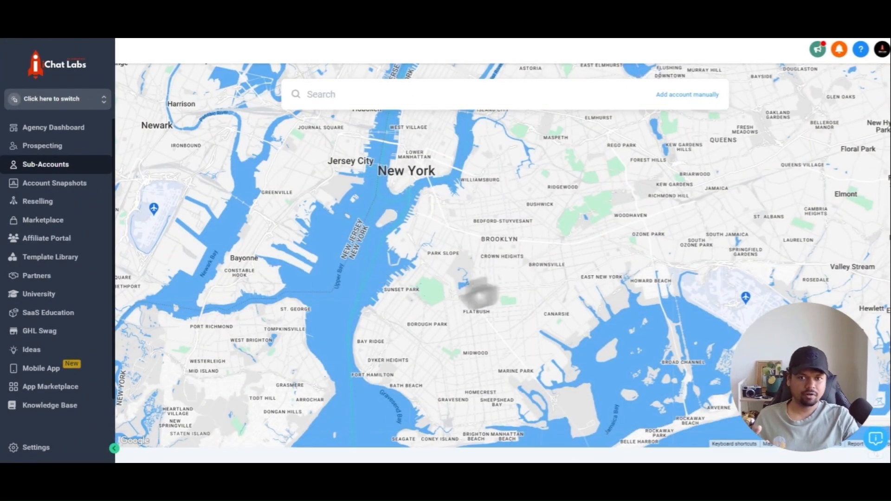
Open the manual add-account form, back out without creating, and return to Account Snapshots.
{"action": "left_click", "coordinate": [680, 99]}
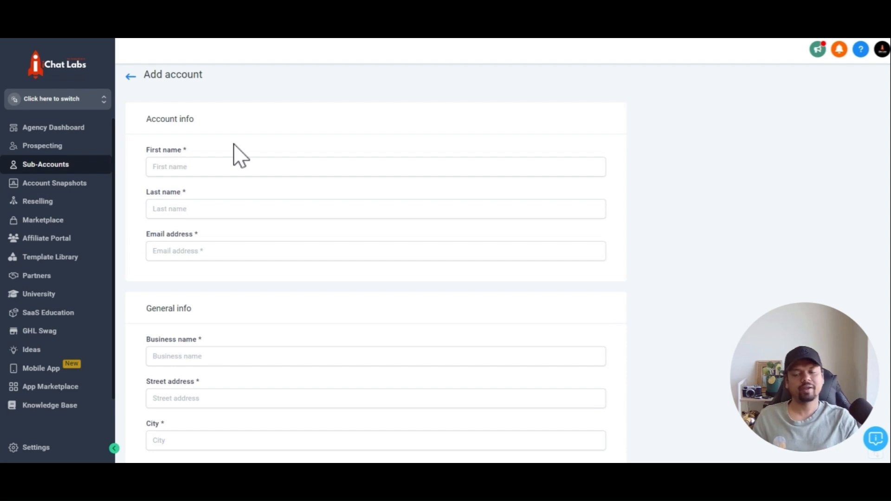
{"action": "left_click", "coordinate": [130, 76]}
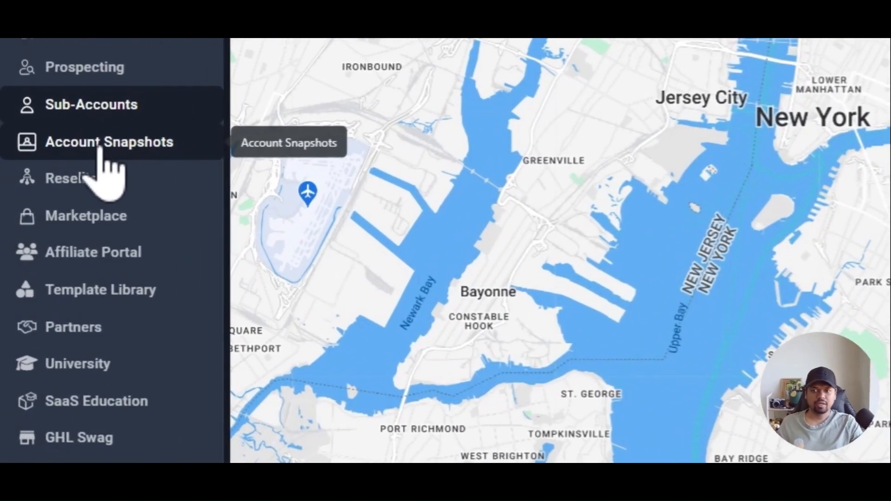
{"action": "left_click", "coordinate": [99, 148]}
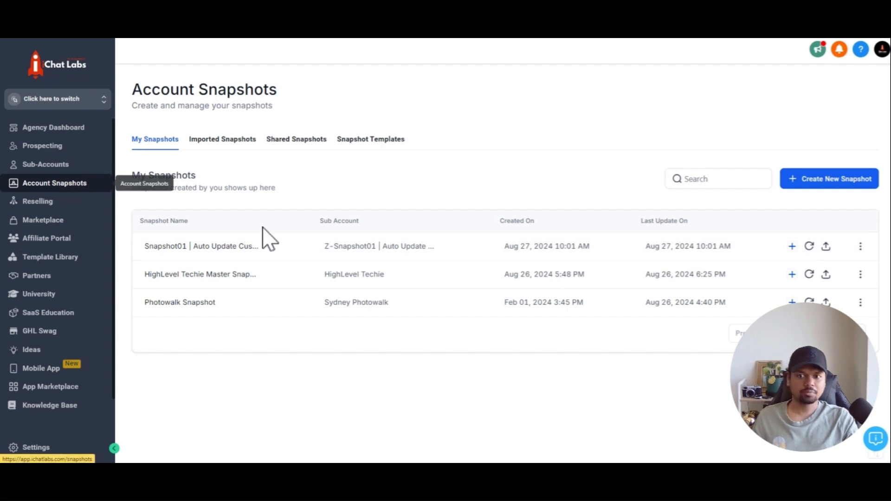
Request a refresh of the Snapshot01 | Auto Update Custom Value Snapshot.
{"action": "left_click", "coordinate": [808, 246]}
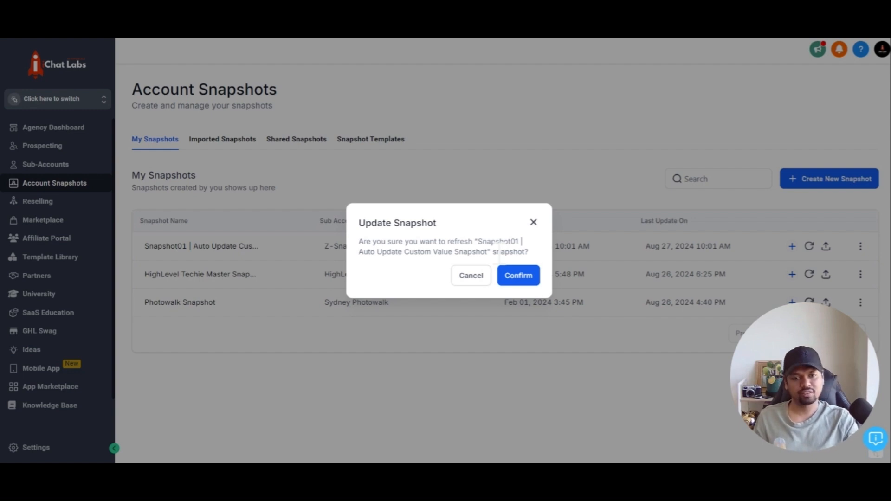
Confirm the Snapshot01 refresh and start pushing its update to linked sub-accounts.
{"action": "left_click", "coordinate": [514, 285]}
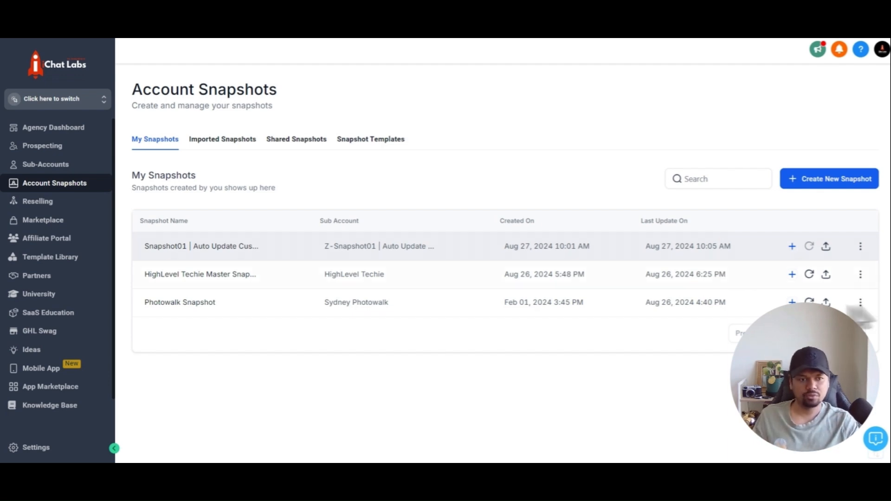
{"action": "left_click", "coordinate": [826, 246]}
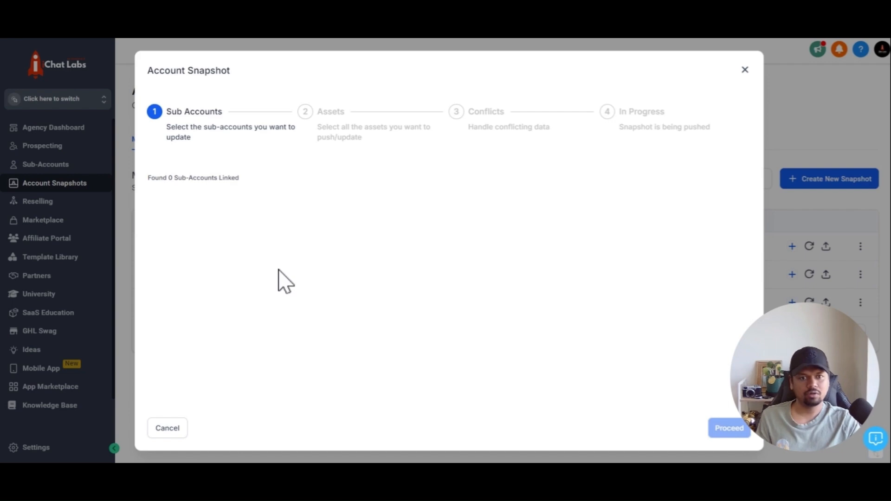
Push a different snapshot instead, selecting linked sub-account Test Photowalk, and proceed to assets.
{"action": "left_click", "coordinate": [745, 69]}
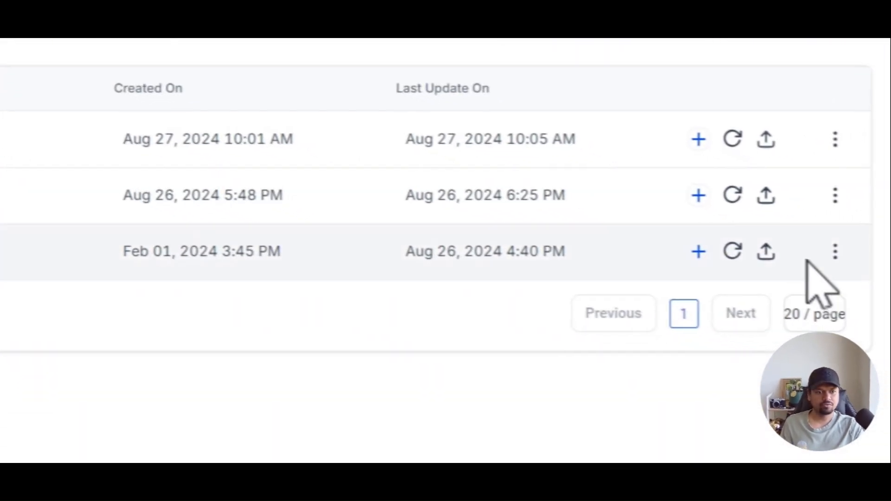
{"action": "left_click", "coordinate": [761, 251]}
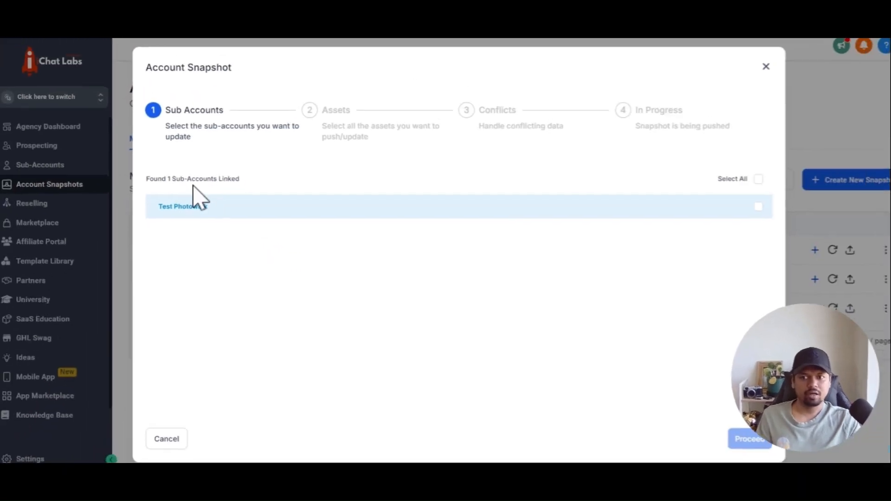
{"action": "left_click", "coordinate": [737, 205]}
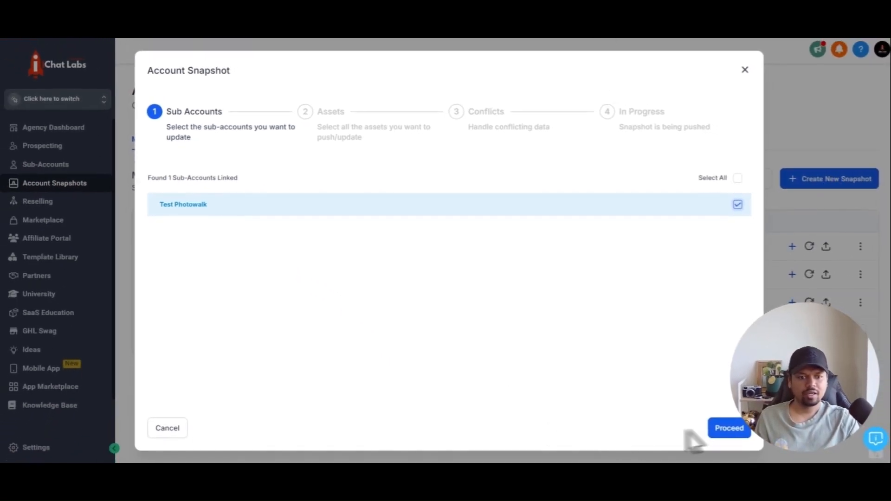
{"action": "left_click", "coordinate": [740, 430]}
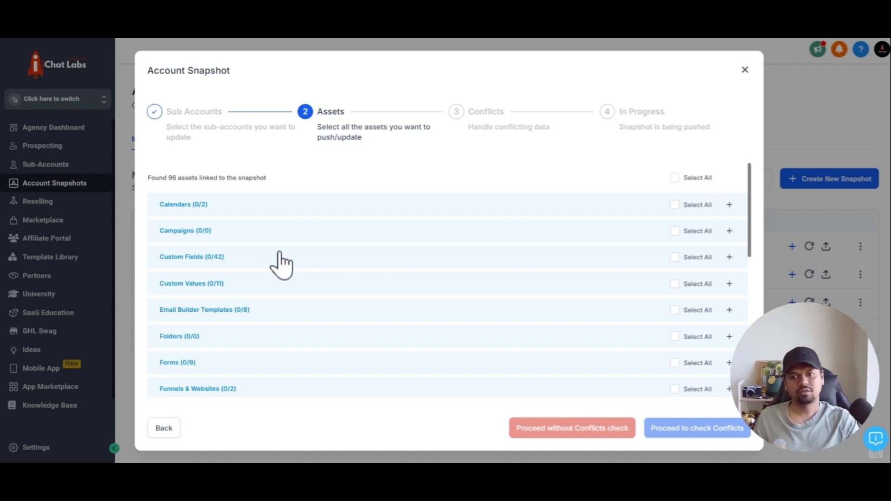
Select all 96 snapshot assets for the push, e.g. Custom Fields 42/42, Custom Values 11/11.
{"action": "left_click", "coordinate": [245, 205]}
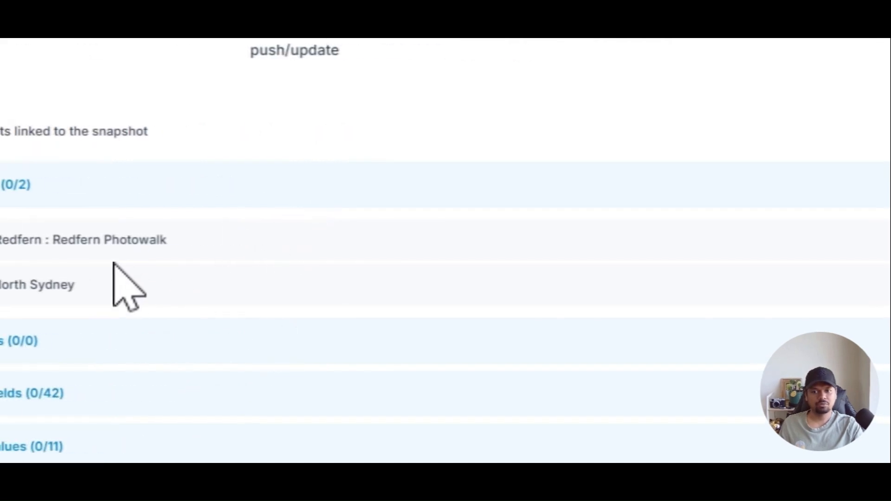
{"action": "left_click", "coordinate": [524, 240]}
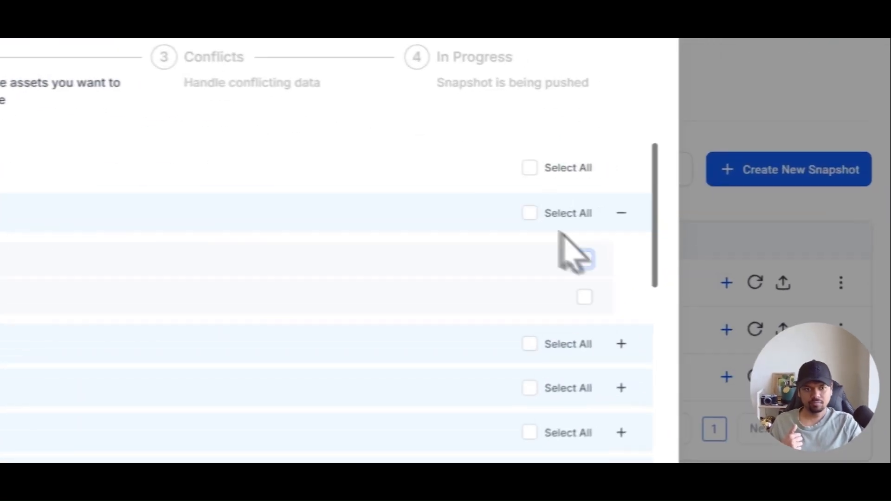
{"action": "left_click", "coordinate": [530, 168]}
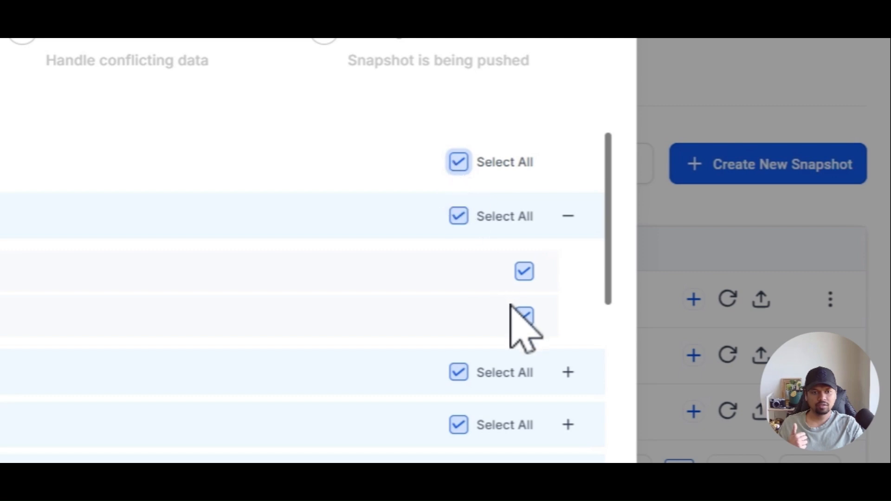
{"action": "left_click", "coordinate": [523, 317]}
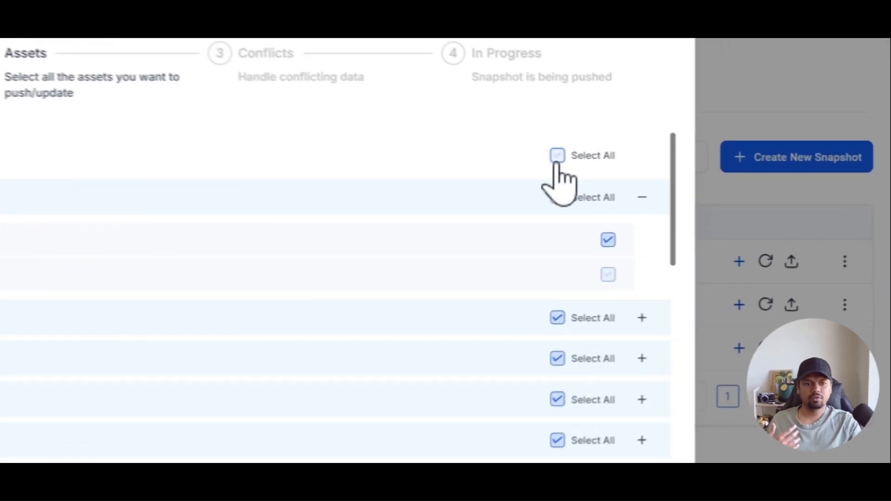
{"action": "left_click", "coordinate": [458, 162]}
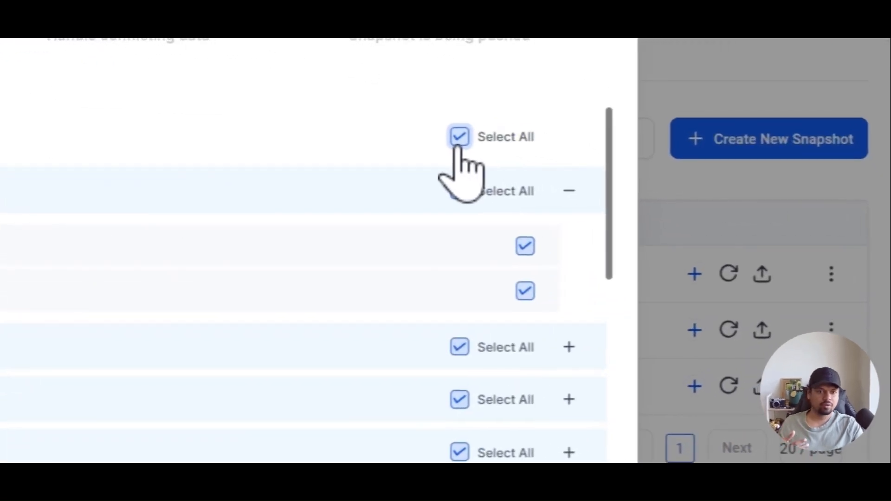
{"action": "left_click", "coordinate": [460, 139]}
{"action": "left_click", "coordinate": [459, 139]}
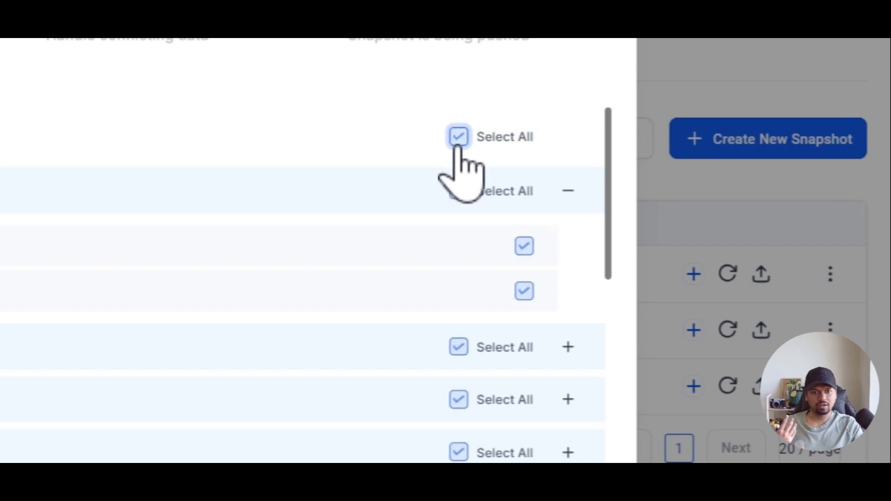
{"action": "left_click", "coordinate": [460, 139]}
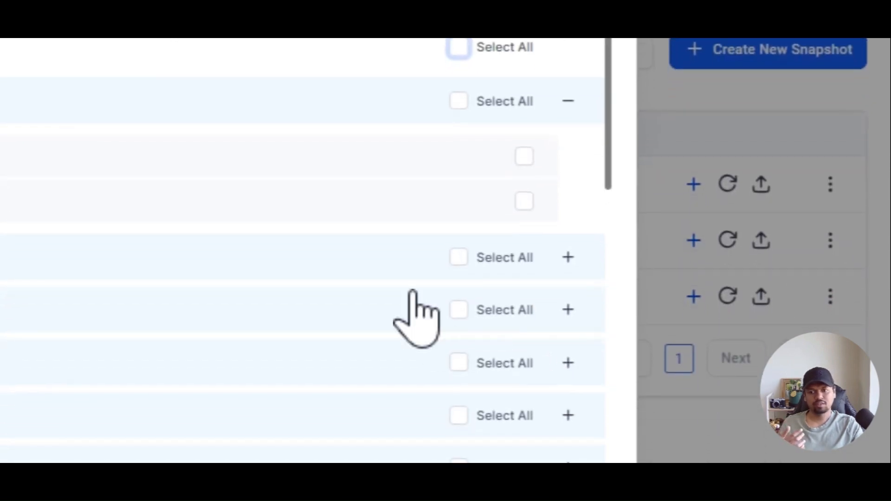
{"action": "left_click", "coordinate": [414, 277]}
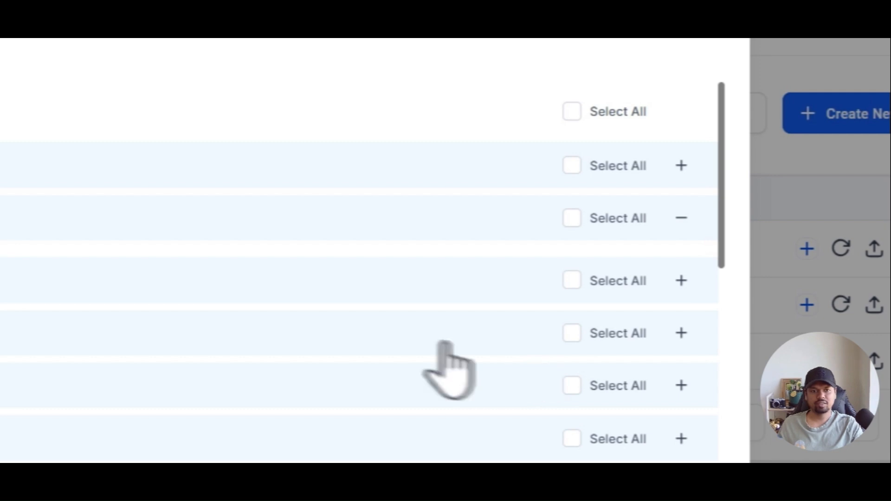
{"action": "left_click", "coordinate": [571, 111]}
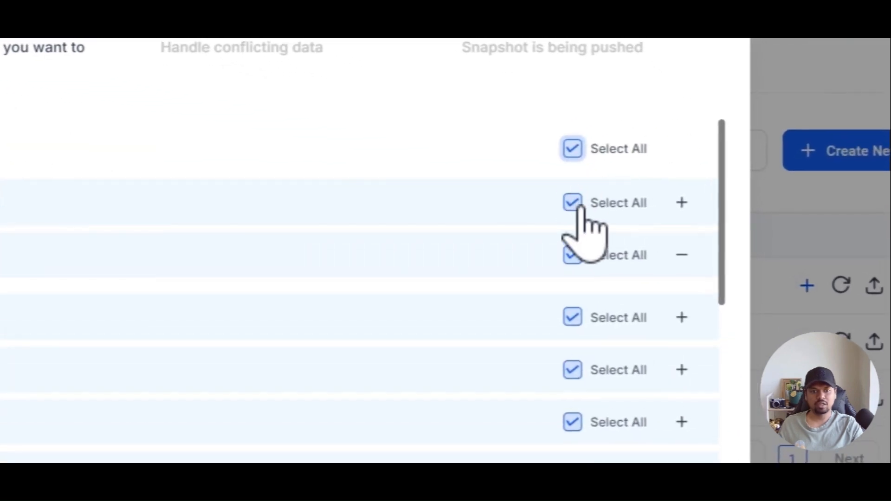
{"action": "scroll", "coordinate": [585, 361], "scroll_direction": "down", "scroll_amount": 6}
{"action": "scroll", "coordinate": [571, 395], "scroll_direction": "up", "scroll_amount": 6}
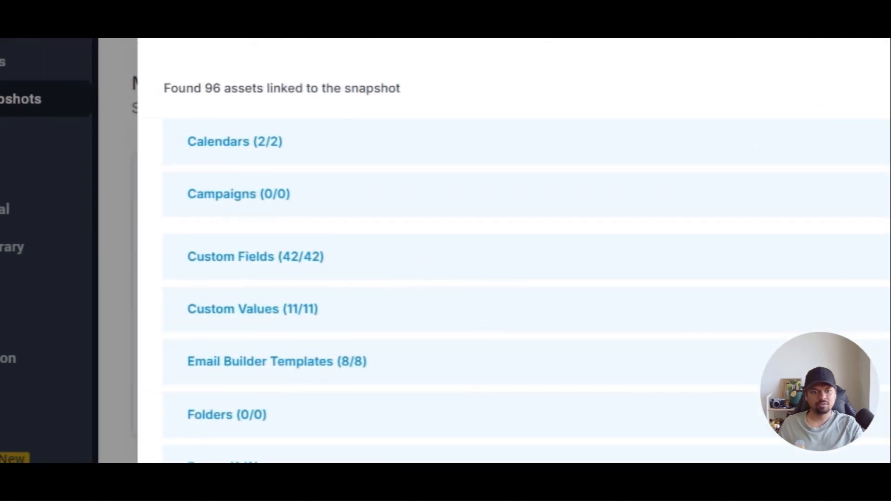
Clear the full asset selection, then select all 42 Custom Fields and expand the group.
{"action": "left_click", "coordinate": [762, 177]}
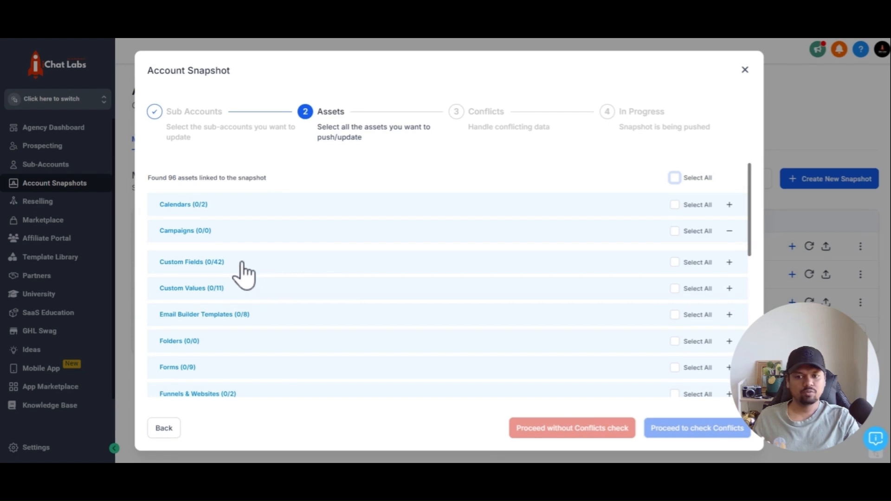
{"action": "left_click", "coordinate": [675, 263]}
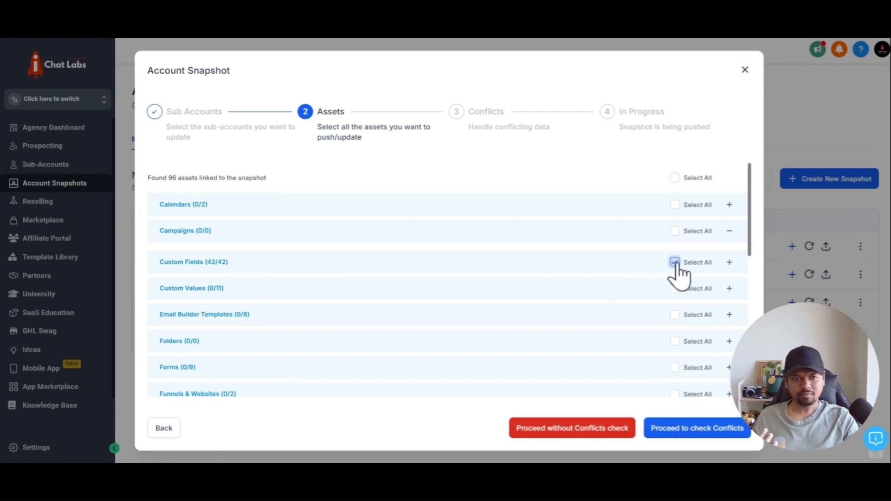
{"action": "left_click", "coordinate": [643, 263]}
{"action": "scroll", "coordinate": [643, 272], "scroll_direction": "down", "scroll_amount": 3}
{"action": "scroll", "coordinate": [673, 269], "scroll_direction": "up", "scroll_amount": 3}
Exclude the Additional Info, Any Other Details About Photowalk Idea and Business Name custom fields.
{"action": "left_click", "coordinate": [708, 291]}
{"action": "left_click", "coordinate": [707, 313]}
{"action": "left_click", "coordinate": [707, 334]}
{"action": "scroll", "coordinate": [658, 330], "scroll_direction": "down", "scroll_amount": 1}
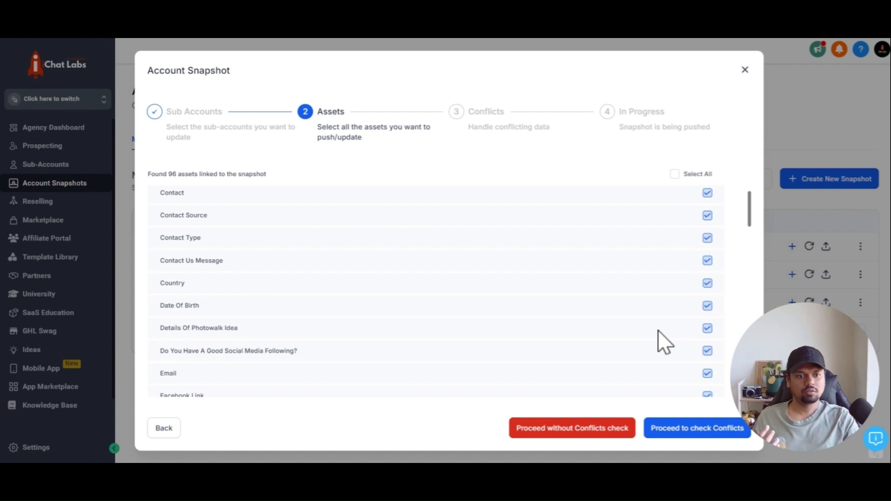
{"action": "scroll", "coordinate": [658, 331], "scroll_direction": "up", "scroll_amount": 5}
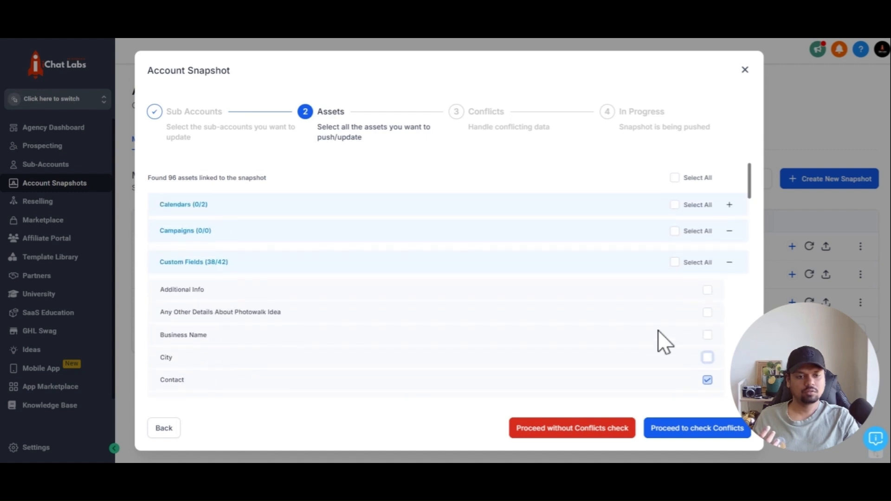
Include only Contact Type and Contact Us Message, then re-select all 96 assets.
{"action": "left_click", "coordinate": [674, 263]}
{"action": "left_click", "coordinate": [674, 265]}
{"action": "scroll", "coordinate": [676, 299], "scroll_direction": "down", "scroll_amount": 3}
{"action": "scroll", "coordinate": [681, 310], "scroll_direction": "up", "scroll_amount": 3}
{"action": "scroll", "coordinate": [666, 274], "scroll_direction": "down", "scroll_amount": 1}
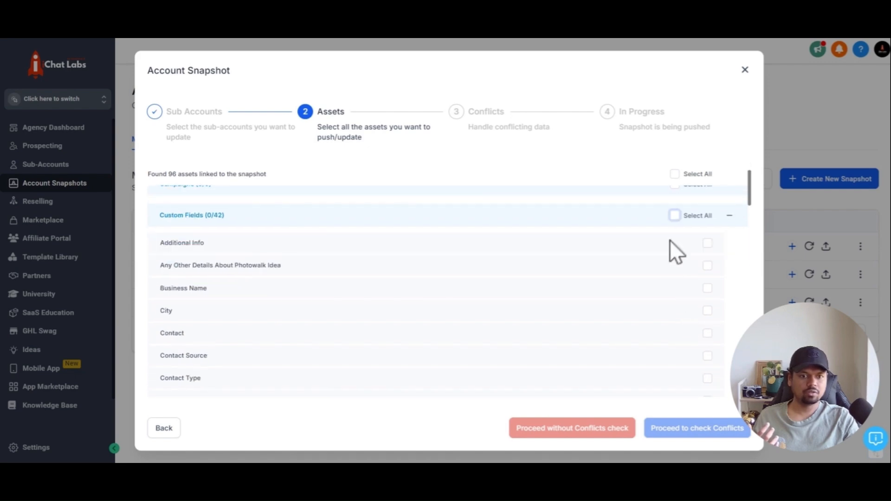
{"action": "scroll", "coordinate": [706, 302], "scroll_direction": "down", "scroll_amount": 3}
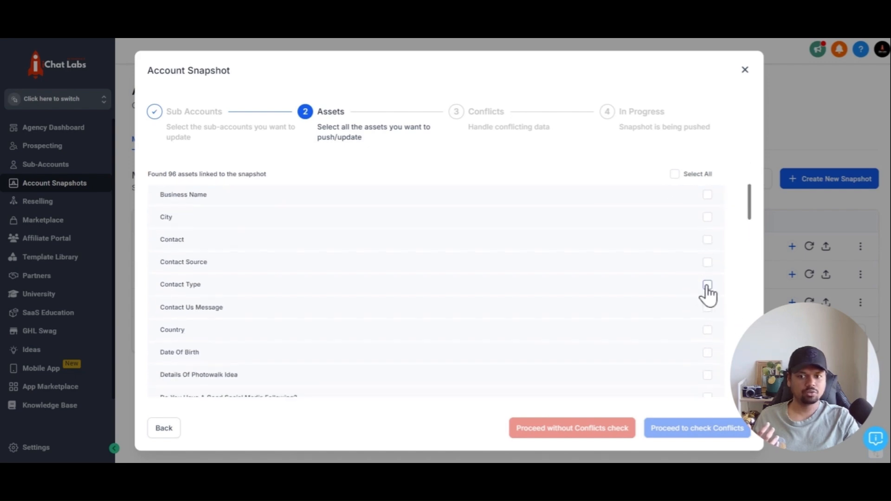
{"action": "left_click", "coordinate": [707, 284]}
{"action": "left_click", "coordinate": [707, 307]}
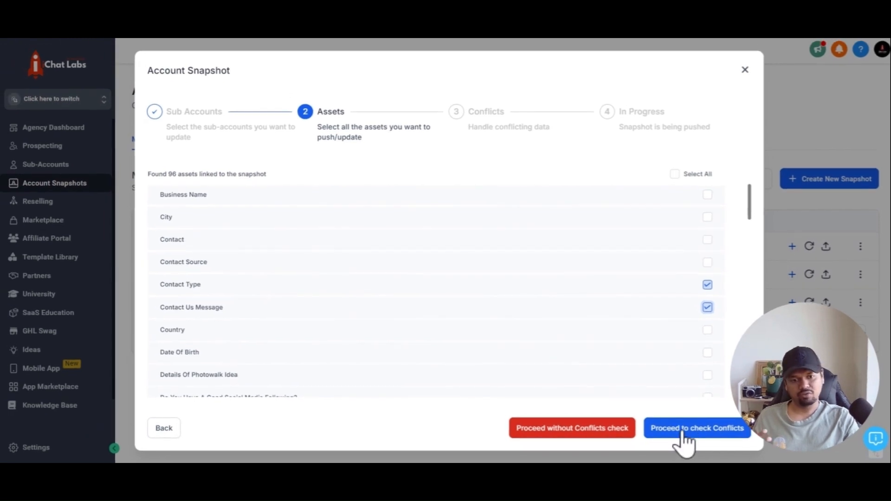
{"action": "scroll", "coordinate": [686, 418], "scroll_direction": "up", "scroll_amount": 5}
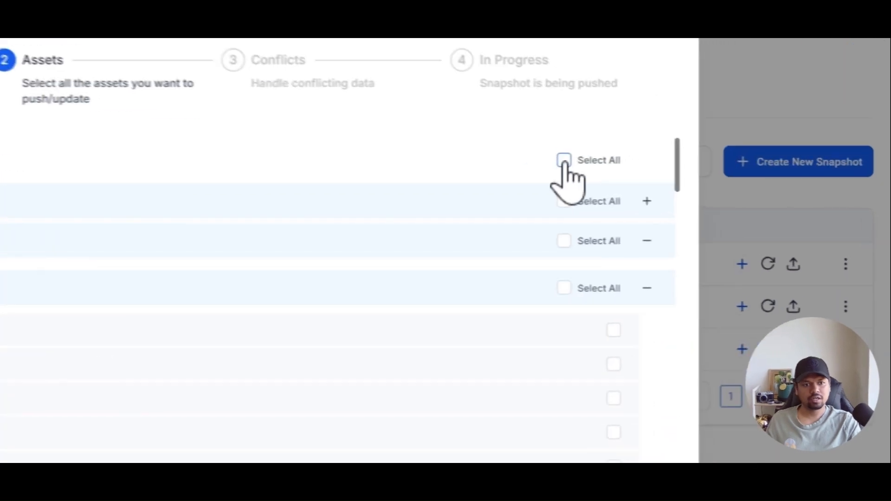
{"action": "left_click", "coordinate": [675, 178]}
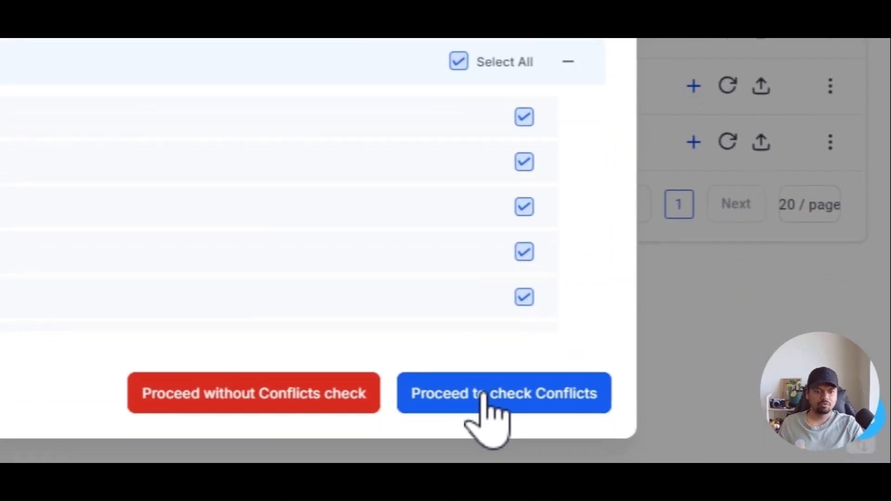
Mark all of Test Photowalk's conflicts, including Membership Products, to overwrite and proceed.
{"action": "left_click", "coordinate": [488, 394]}
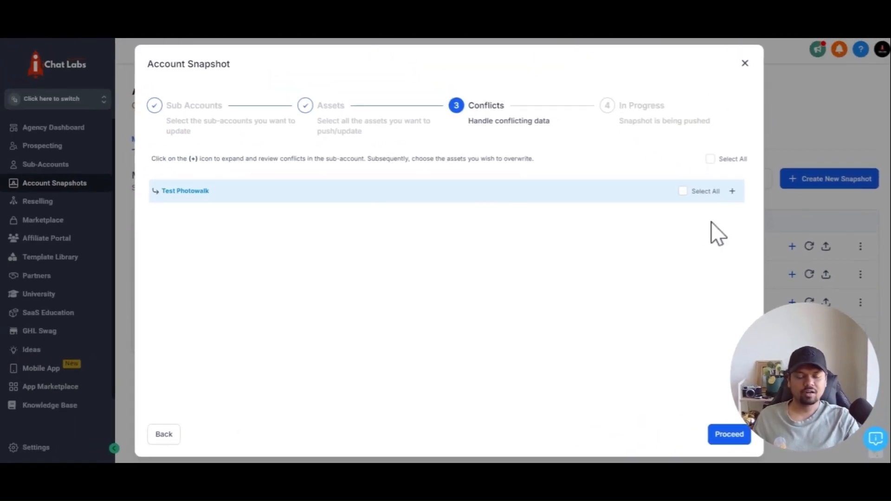
{"action": "left_click", "coordinate": [579, 190]}
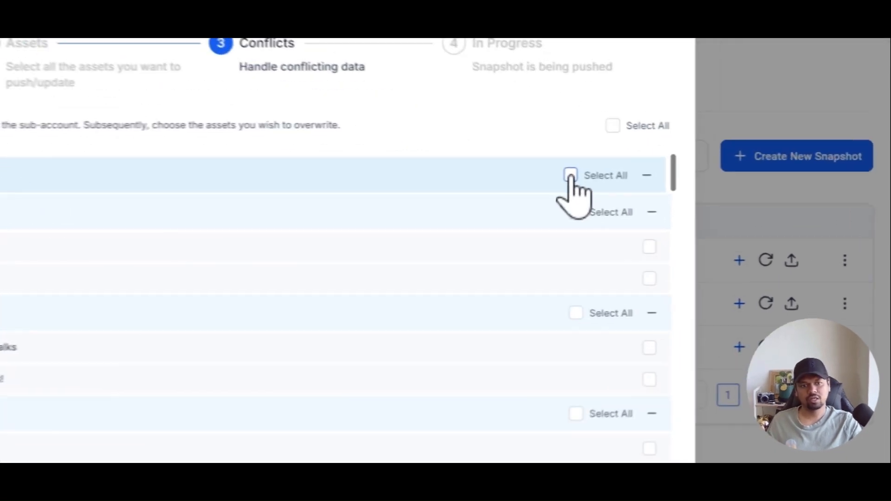
{"action": "left_click", "coordinate": [682, 191]}
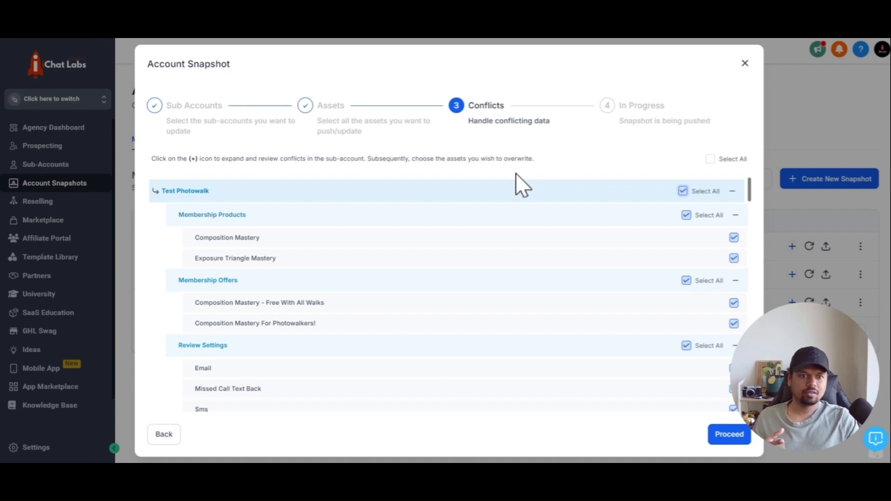
{"action": "left_click", "coordinate": [686, 215]}
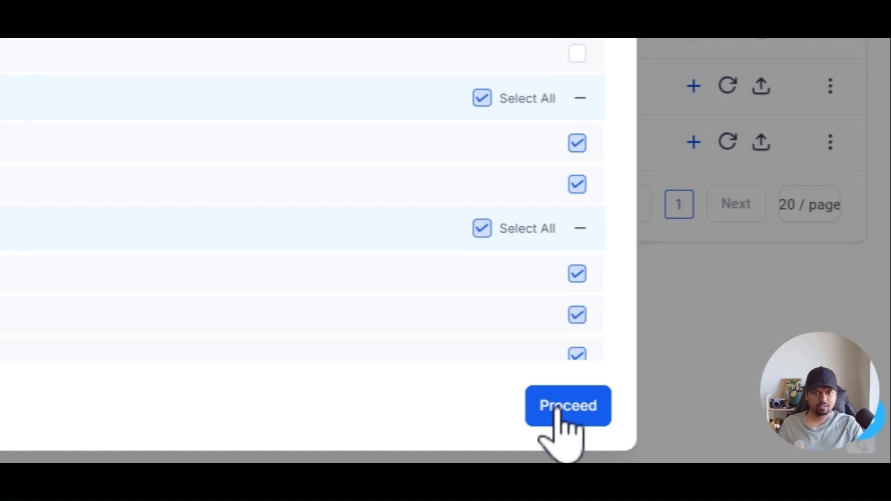
{"action": "left_click", "coordinate": [682, 191]}
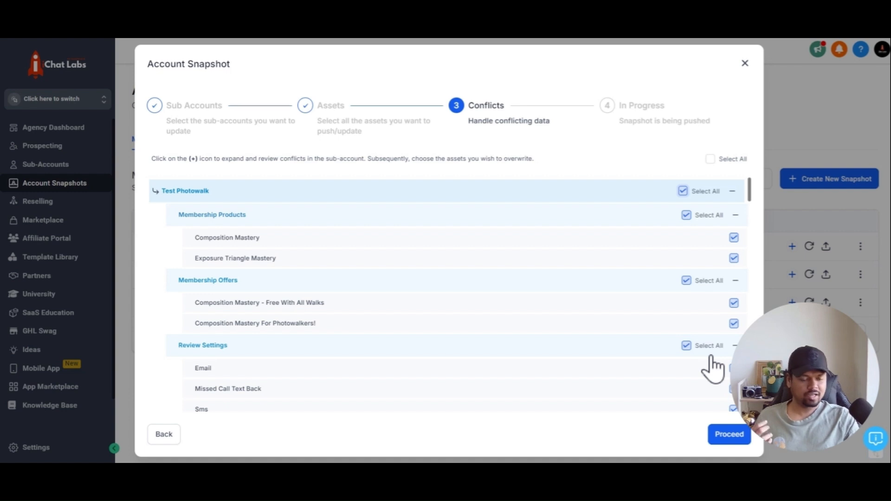
{"action": "left_click", "coordinate": [727, 439]}
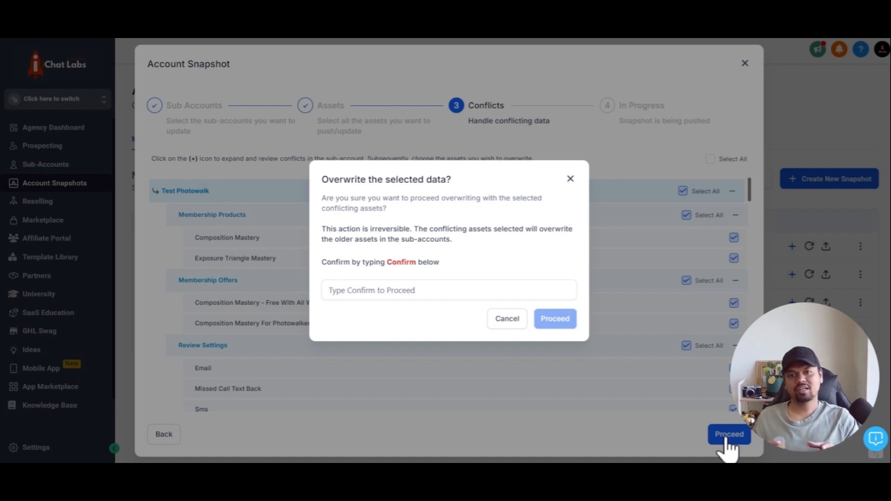
Paste the word 'Confirm' into the confirmation field and start pushing the snapshot.
{"action": "double_click", "coordinate": [402, 262]}
{"action": "key", "text": "ctrl+c"}
{"action": "left_click", "coordinate": [373, 292]}
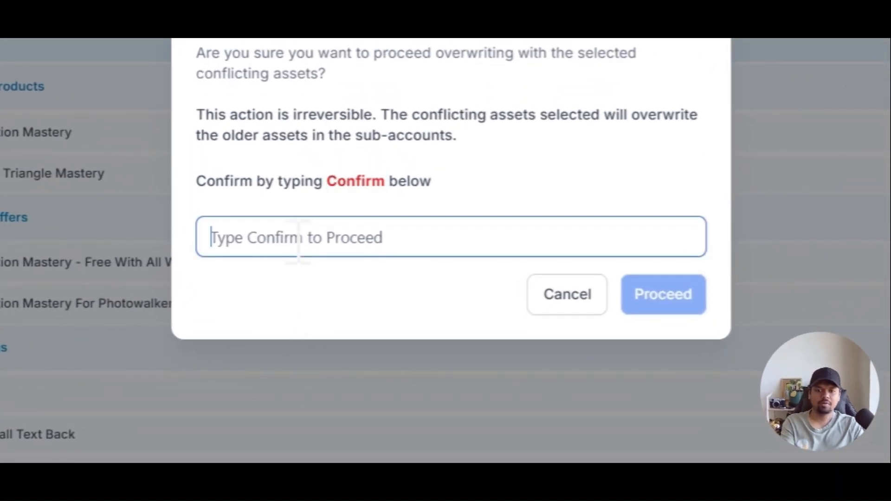
{"action": "key", "text": "ctrl+v"}
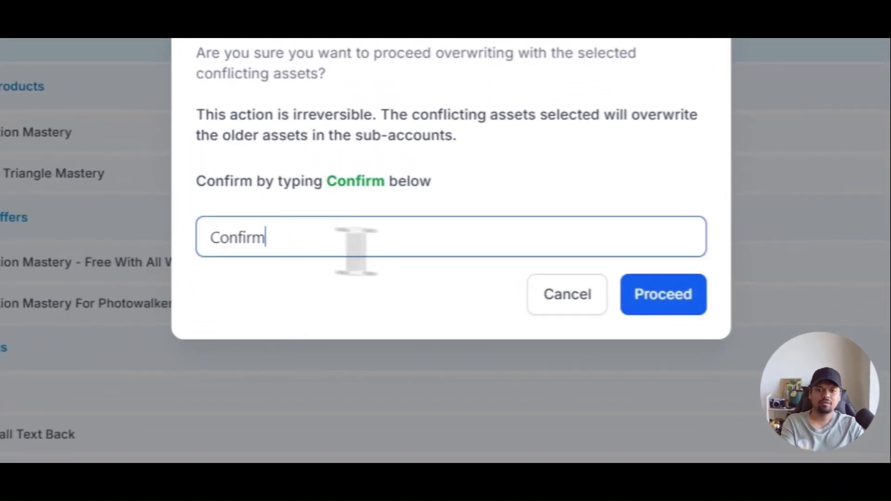
{"action": "left_click", "coordinate": [645, 298]}
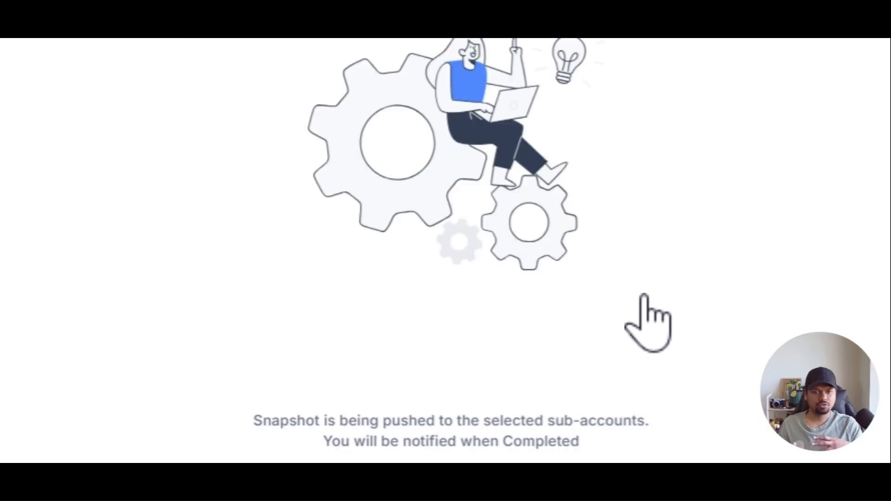